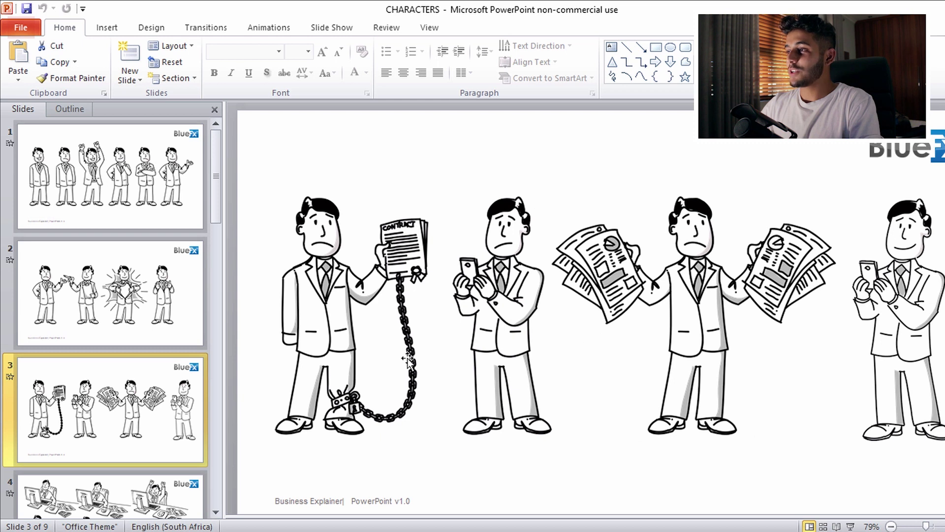
# Browse the character slides 4, 6 and 9 in the Slides pane.
pyautogui.scroll(-2, 61, 346)
pyautogui.click(129, 313)
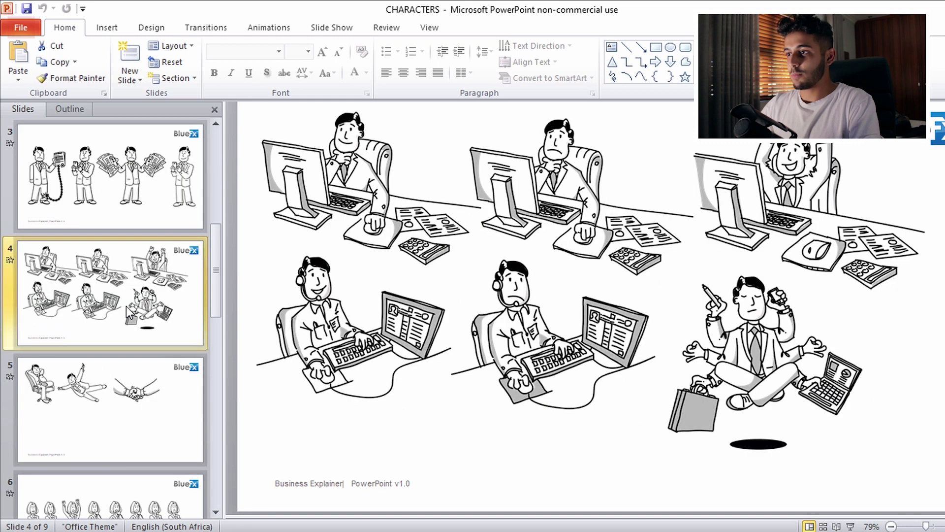
pyautogui.scroll(-1, 527, 303)
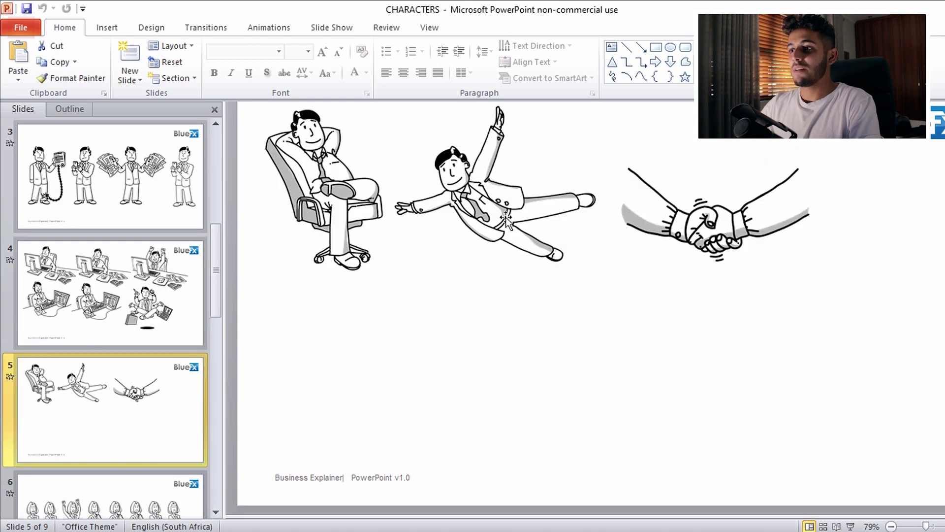
pyautogui.scroll(-2, 506, 219)
pyautogui.click(124, 179)
pyautogui.scroll(-2, 131, 372)
pyautogui.click(129, 364)
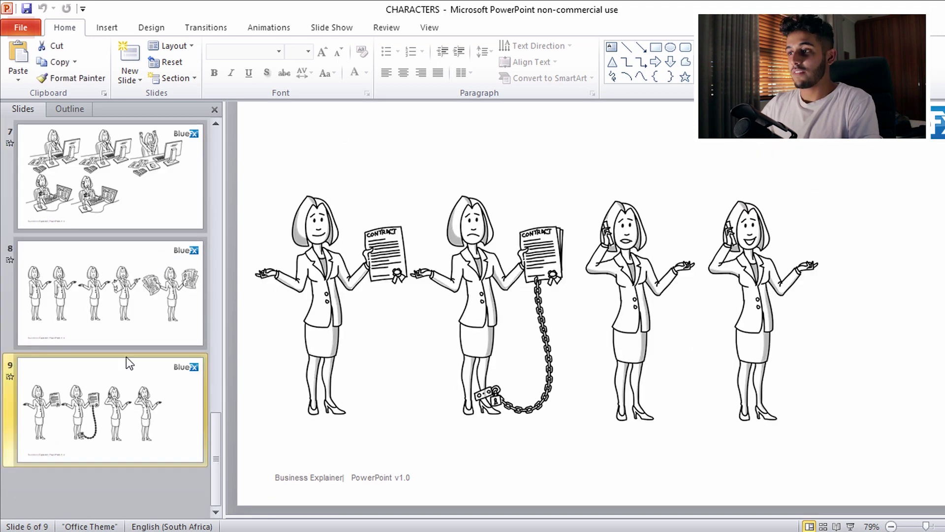
# Open ANIMATED.pptm from the folder in File Explorer.
pyautogui.scroll(2, 129, 296)
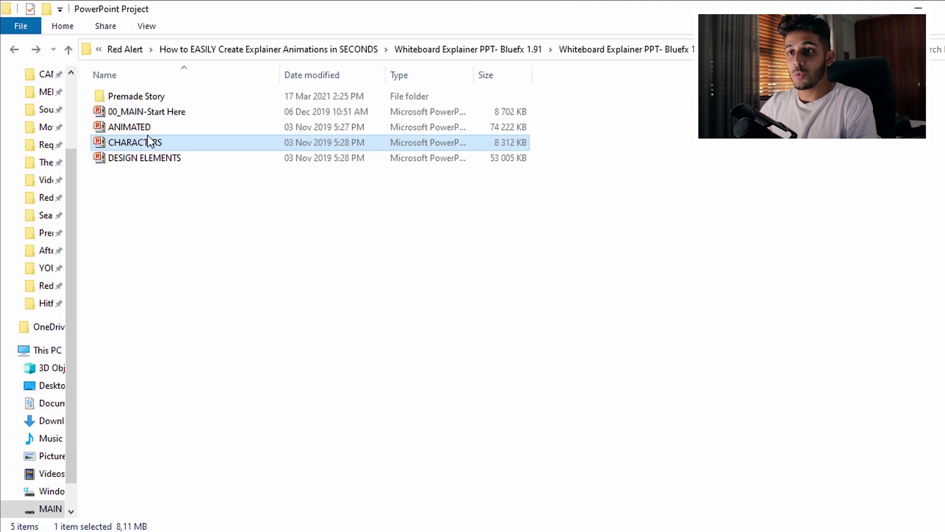
pyautogui.click(139, 129)
pyautogui.doubleClick(139, 130)
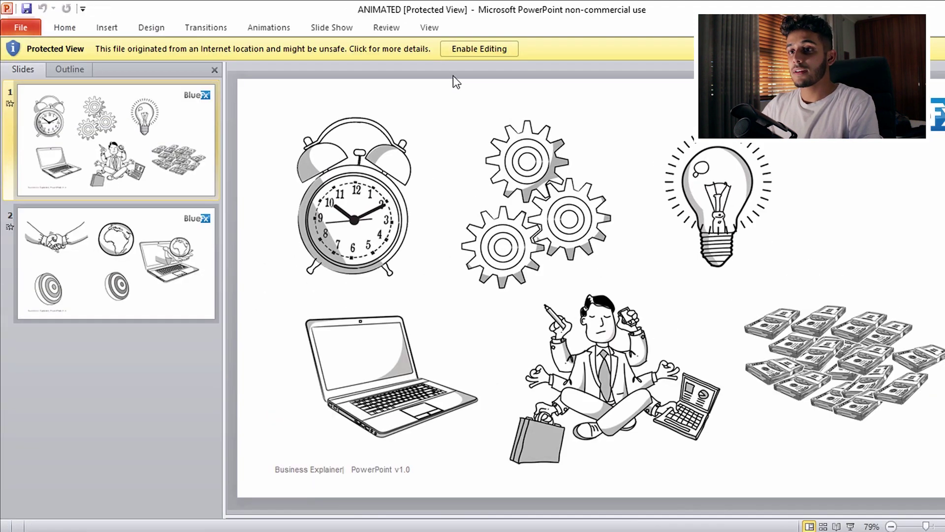
# Enable editing in ANIMATED, select the alarm clock, and preview it as a slide show.
pyautogui.click(468, 50)
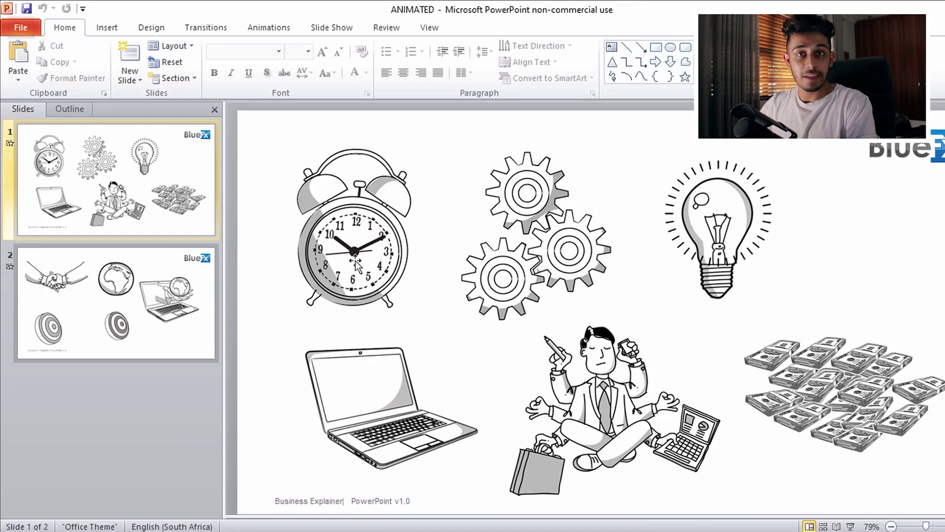
pyautogui.click(356, 264)
pyautogui.click(851, 526)
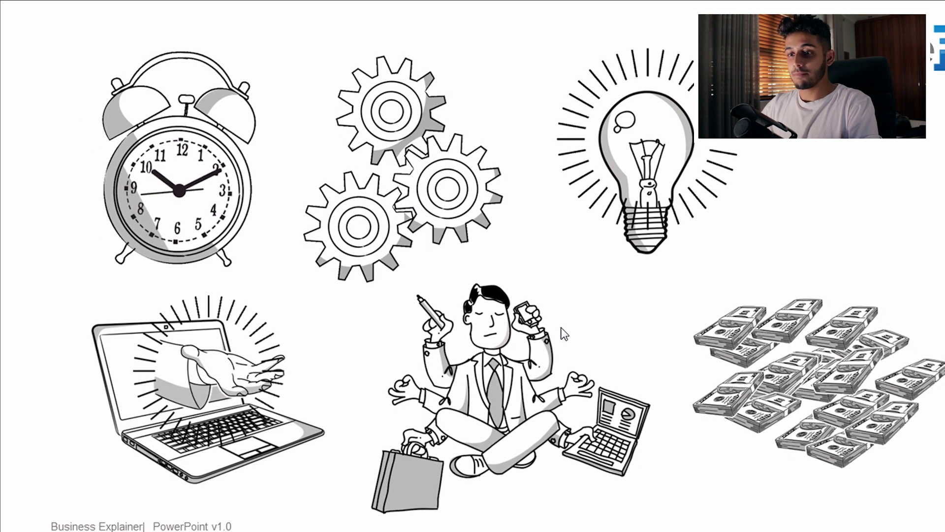
pyautogui.press('Escape')
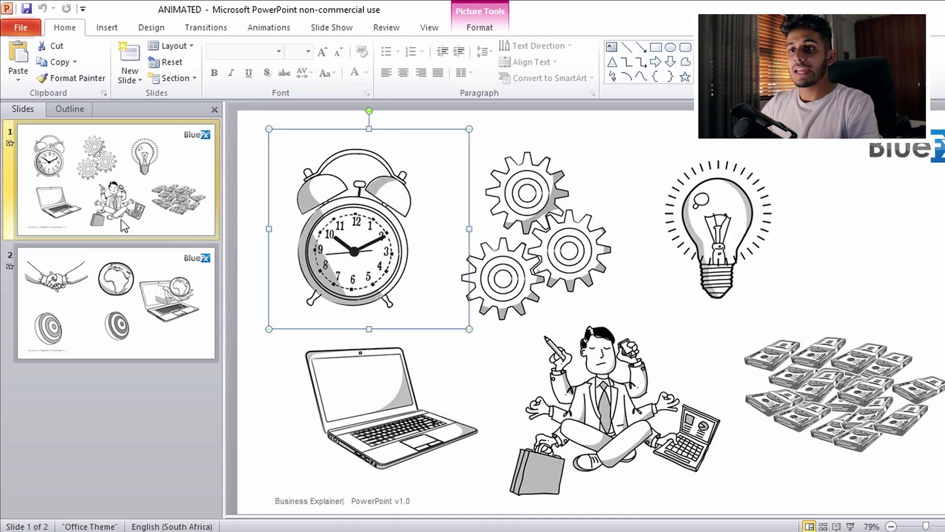
# Return to the CHARACTERS deck and select the shirt-bursting businessman on slide 2.
pyautogui.moveTo(409, 492)
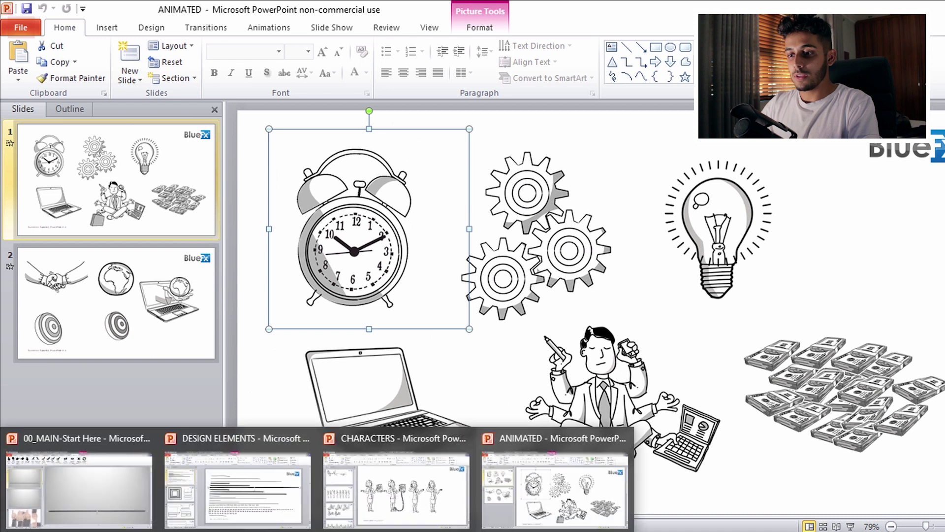
pyautogui.click(375, 492)
pyautogui.scroll(10, 81, 293)
pyautogui.click(123, 183)
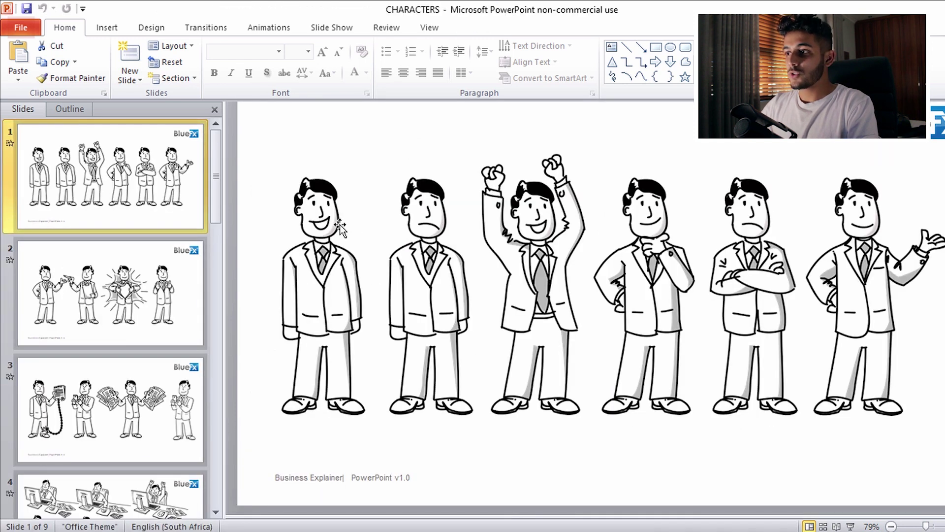
pyautogui.click(111, 293)
pyautogui.click(688, 226)
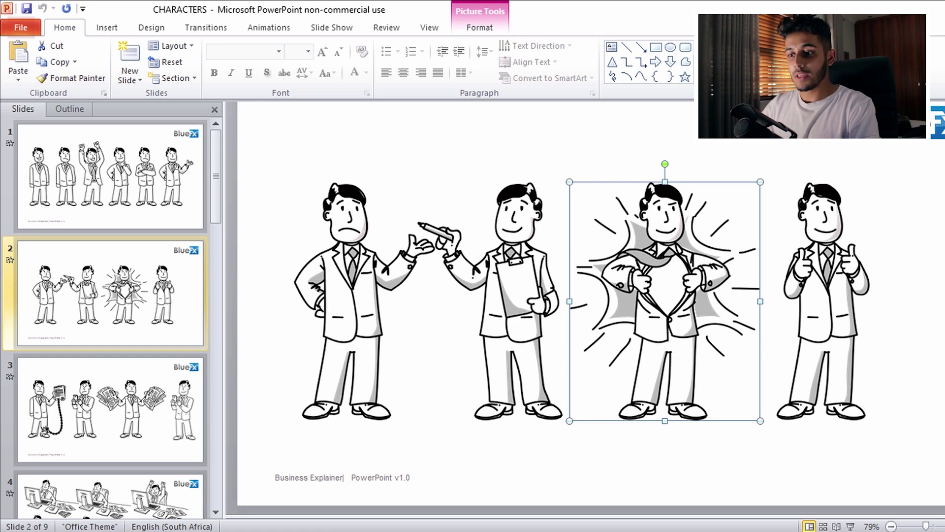
# Paste the shirt-bursting businessman onto slide 1 of 00_MAIN-Start Here.
pyautogui.moveTo(320, 529)
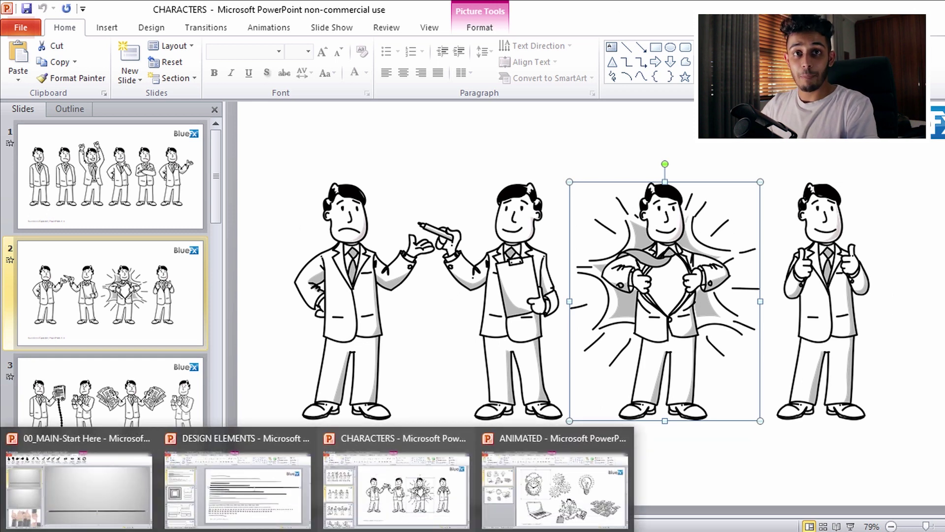
pyautogui.click(93, 501)
pyautogui.hotkey('ctrl', 'v')
pyautogui.moveTo(698, 298); pyautogui.dragTo(437, 287)
pyautogui.hotkey('ctrl', 'z')
pyautogui.hotkey('ctrl', 'z')
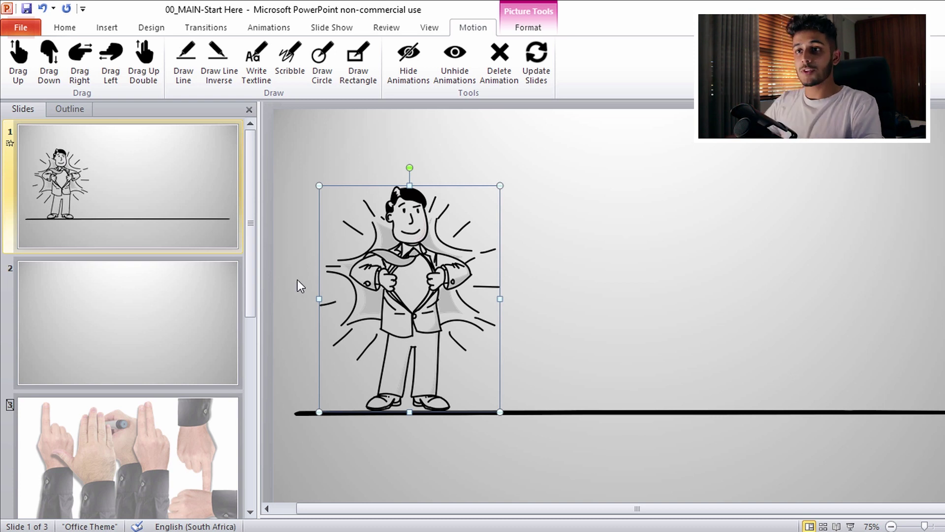
# Add a Drag Right hand pushing the businessman in, align its fingertip, and preview it.
pyautogui.click(79, 61)
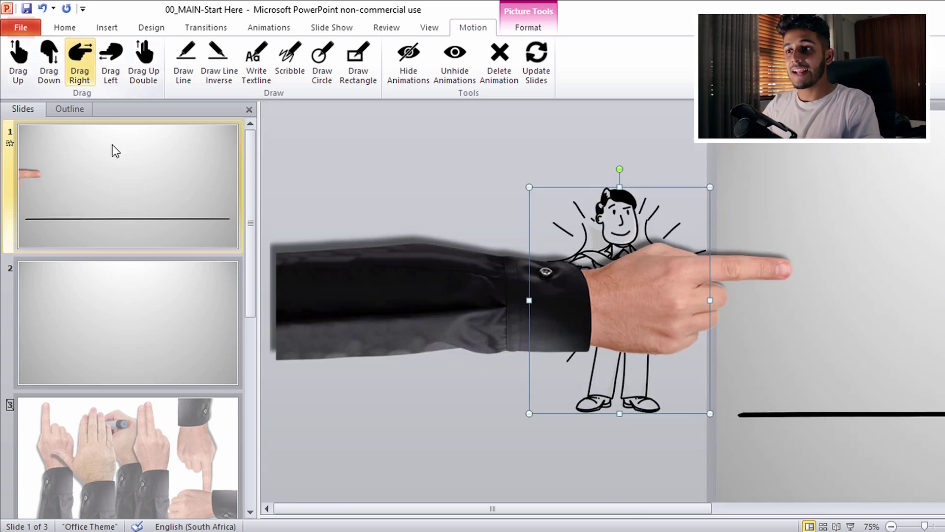
pyautogui.moveTo(456, 287); pyautogui.dragTo(434, 318)
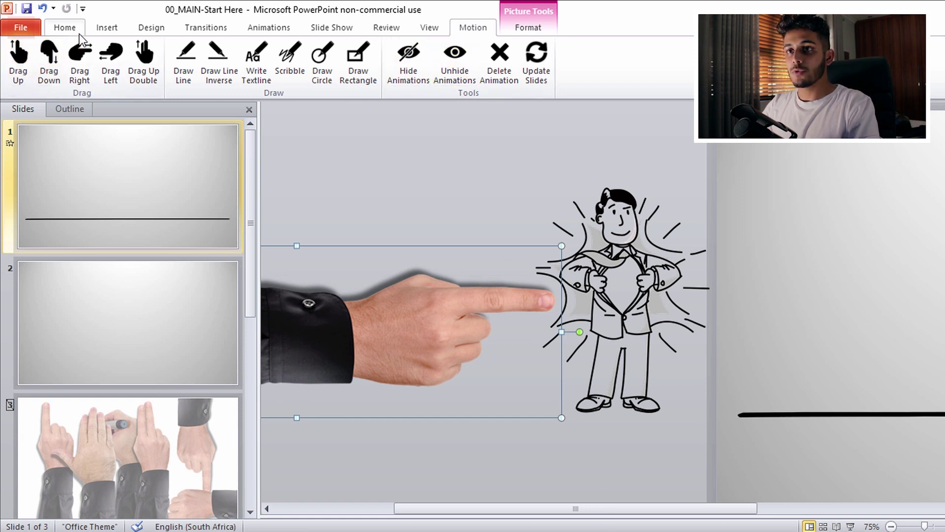
pyautogui.click(65, 27)
pyautogui.click(141, 217)
pyautogui.moveTo(672, 510); pyautogui.dragTo(744, 509)
pyautogui.click(852, 526)
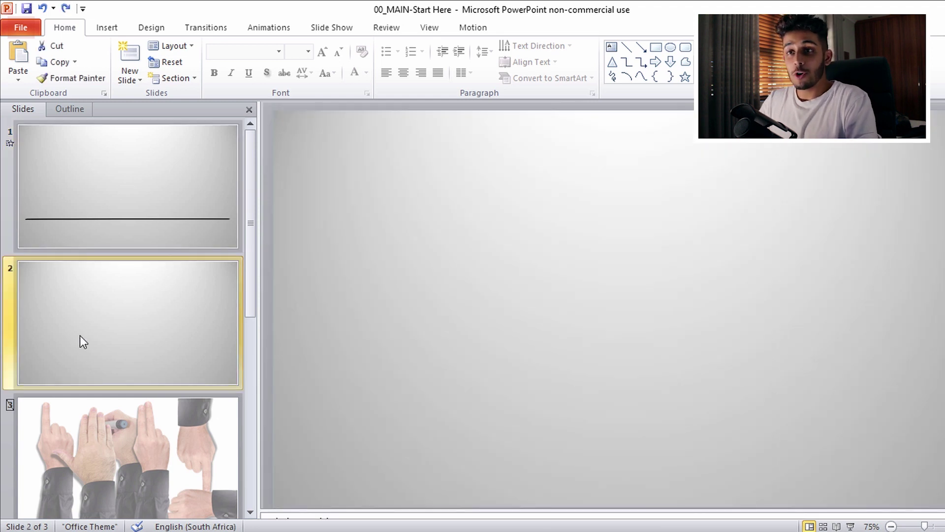
# Copy the alarm clock from ANIMATED and paste it onto slide 2 of 00_MAIN.
pyautogui.moveTo(223, 527)
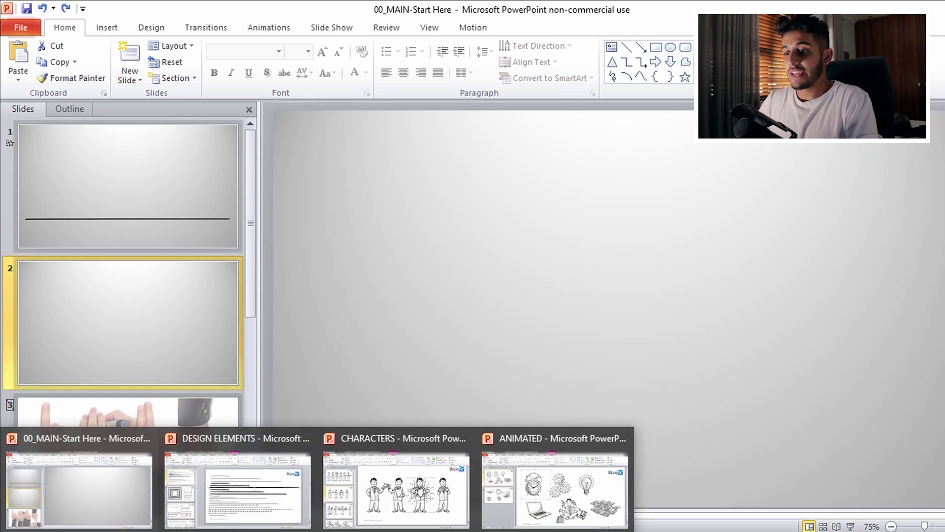
pyautogui.click(553, 488)
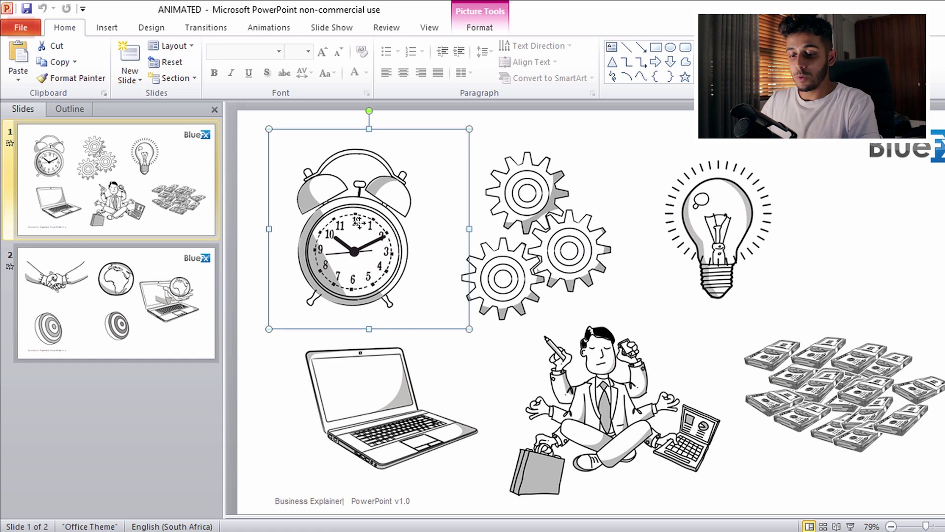
pyautogui.hotkey('ctrl', 'c')
pyautogui.hotkey('alt', 'Tab')
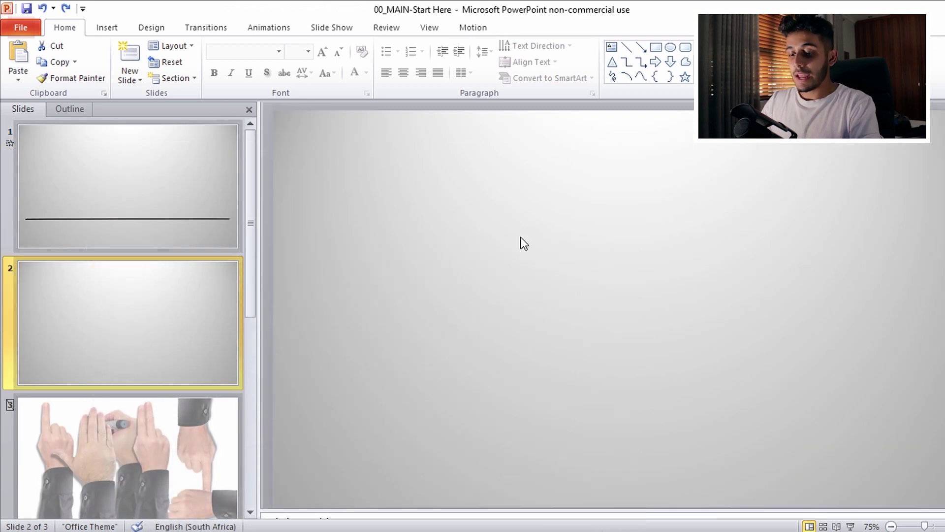
pyautogui.hotkey('ctrl', 'v')
pyautogui.moveTo(396, 227); pyautogui.dragTo(458, 273)
# Add a Drag Up hand motion to the clock and move the hand lower beneath it.
pyautogui.click(474, 28)
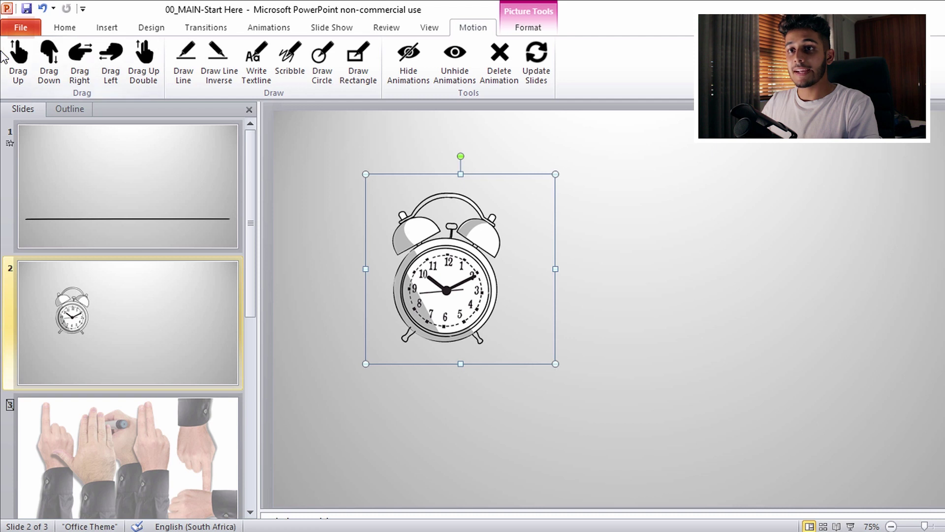
pyautogui.click(17, 59)
pyautogui.moveTo(475, 364); pyautogui.dragTo(485, 479)
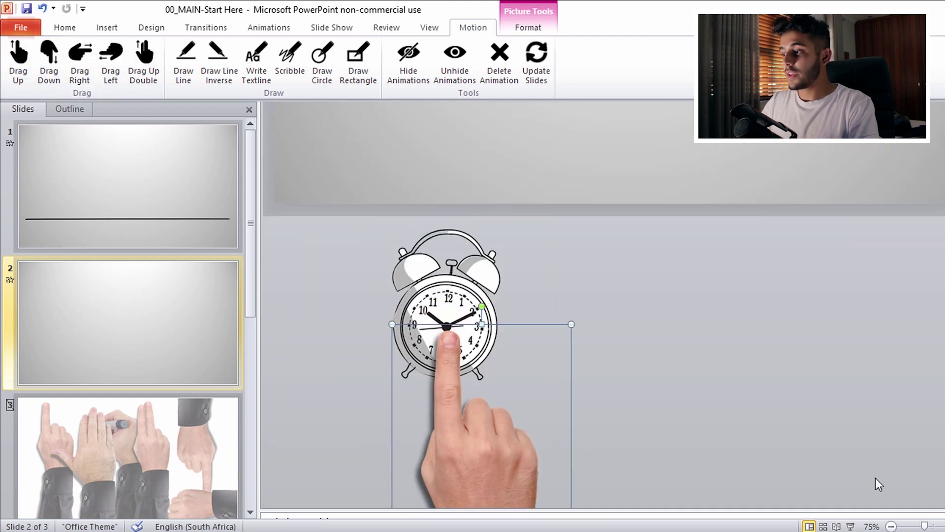
pyautogui.moveTo(924, 526); pyautogui.dragTo(913, 526)
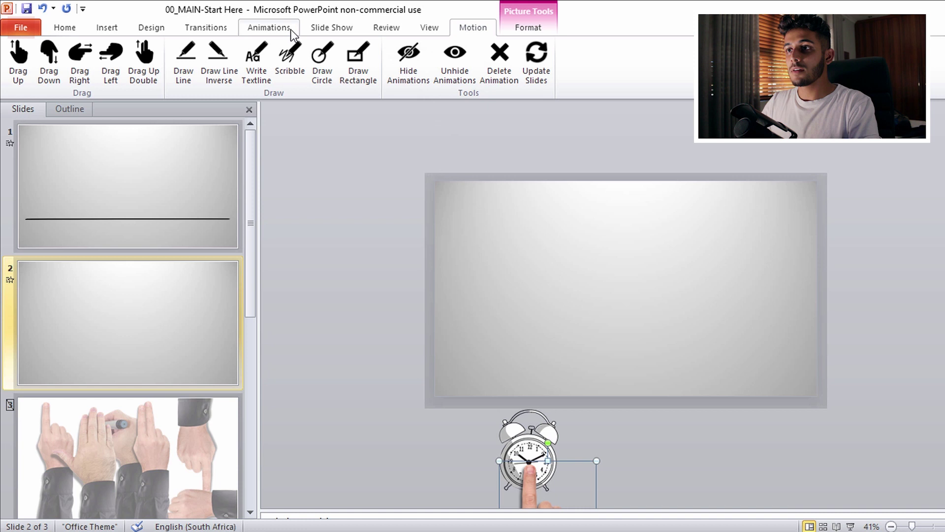
# Play the slideshow from the beginning, then return to the Home tab.
pyautogui.click(331, 28)
pyautogui.click(14, 57)
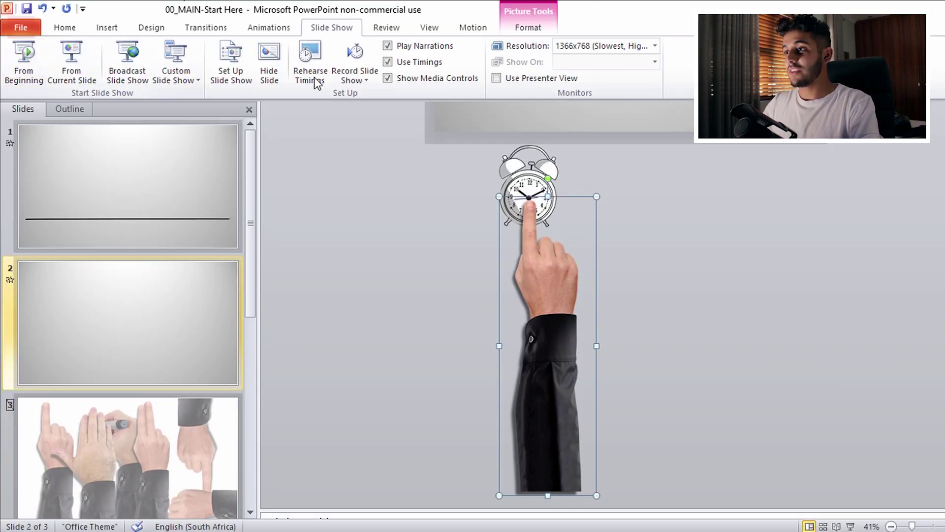
pyautogui.scroll(5, 713, 315)
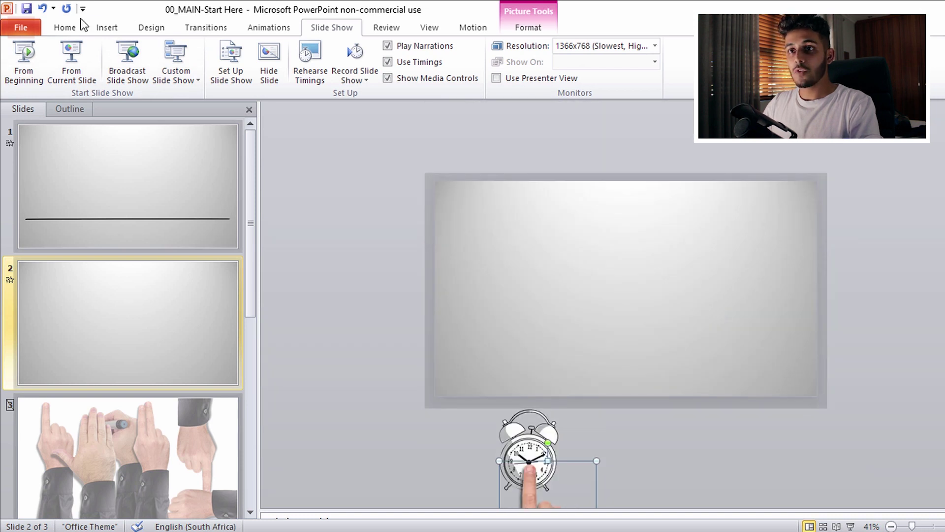
pyautogui.click(67, 27)
# Draw a text box near the top right of slide 2 containing 'Time is Money'.
pyautogui.hotkey('alt', 'n')
pyautogui.press('x')
pyautogui.moveTo(596, 213); pyautogui.dragTo(795, 316)
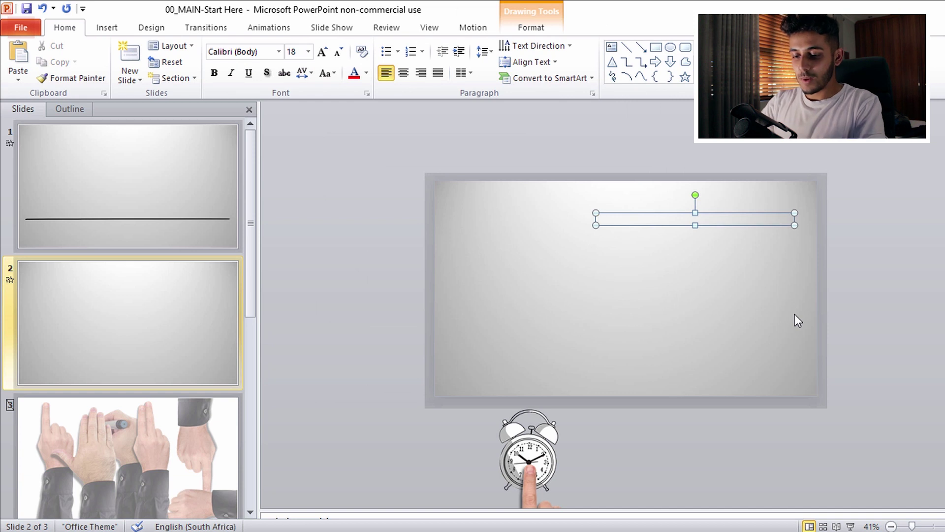
pyautogui.write('Time is Money')
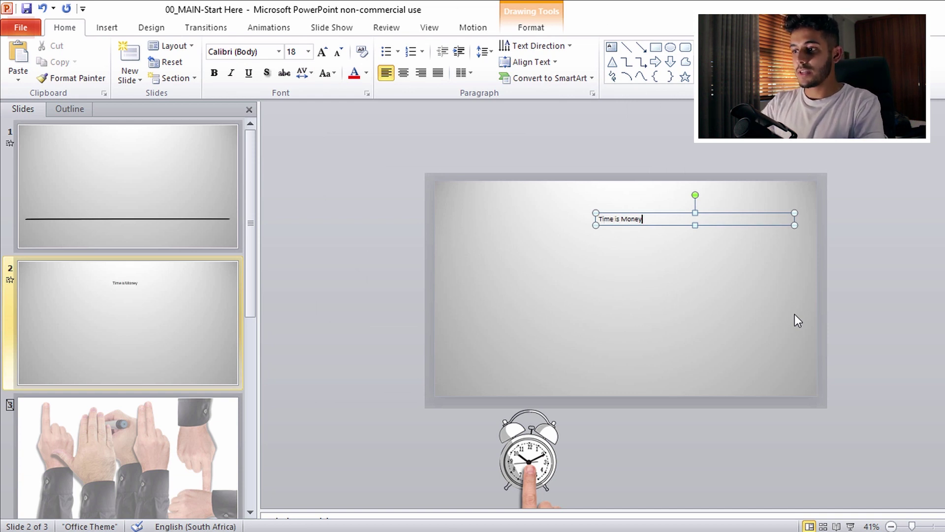
# Format the title in Abys at 48 pt and nudge it slightly right.
pyautogui.hotkey('ctrl', 'a')
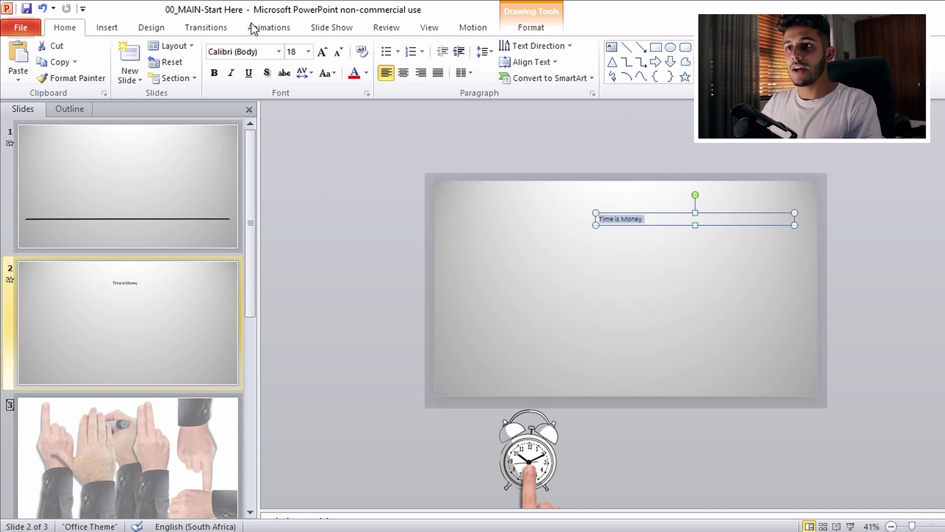
pyautogui.click(278, 52)
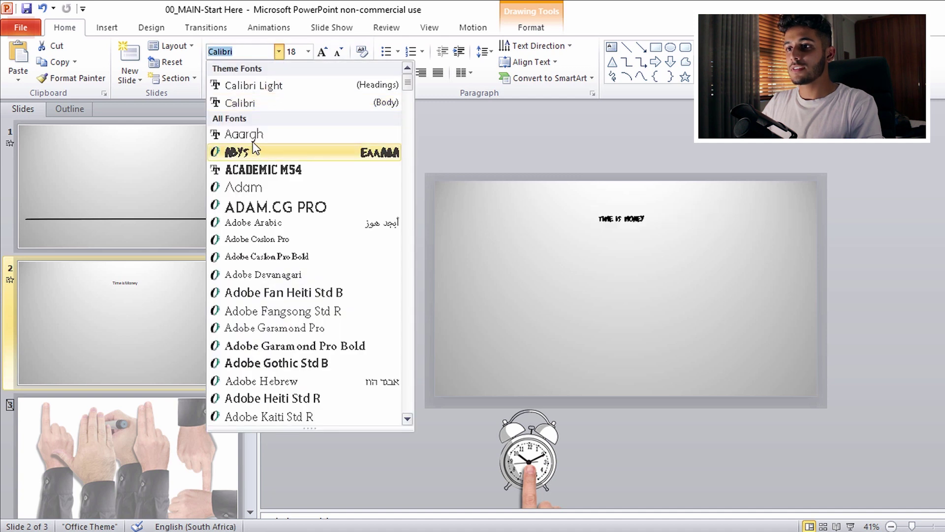
pyautogui.click(238, 153)
pyautogui.click(323, 52)
pyautogui.click(323, 52)
pyautogui.click(322, 51)
pyautogui.click(322, 52)
pyautogui.click(323, 52)
pyautogui.click(322, 52)
pyautogui.click(323, 51)
pyautogui.click(323, 52)
pyautogui.moveTo(686, 213); pyautogui.dragTo(708, 214)
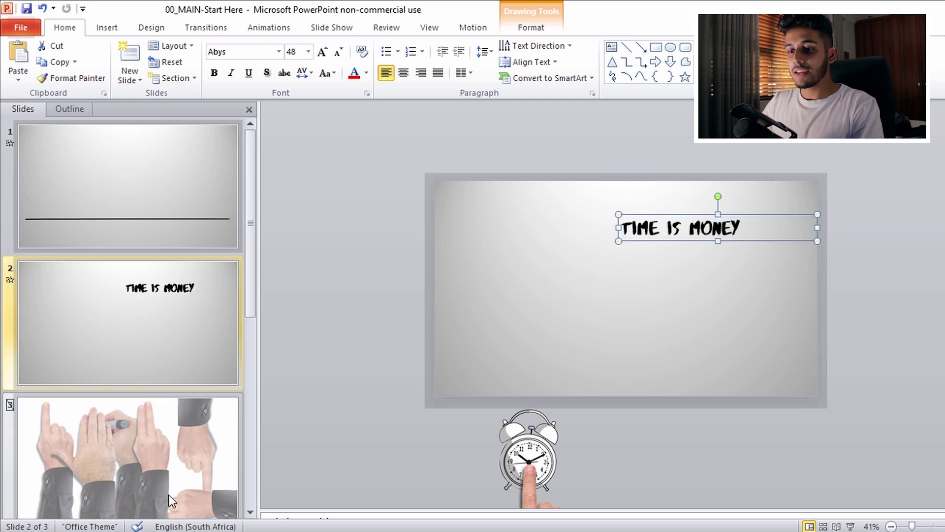
# Bring the money-stacks picture from ANIMATED onto slide 2 just under the title.
pyautogui.moveTo(223, 512)
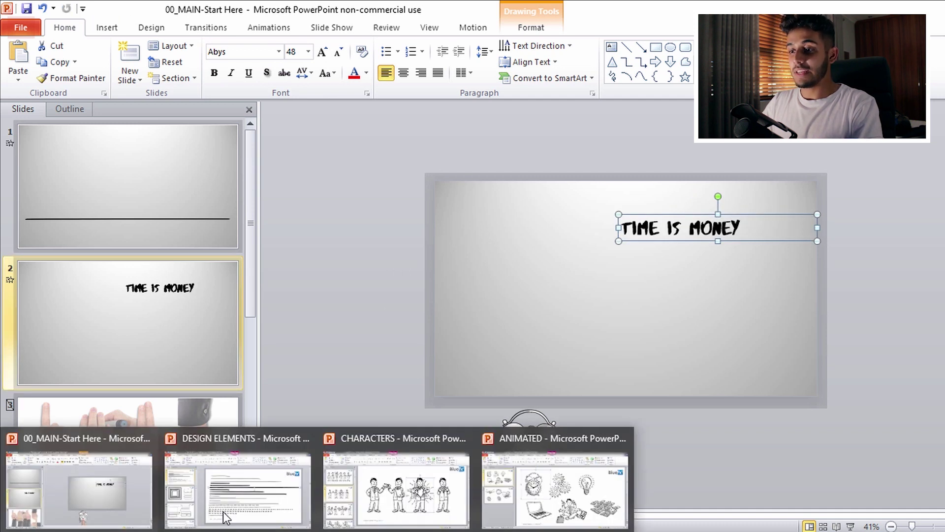
pyautogui.click(559, 487)
pyautogui.click(825, 331)
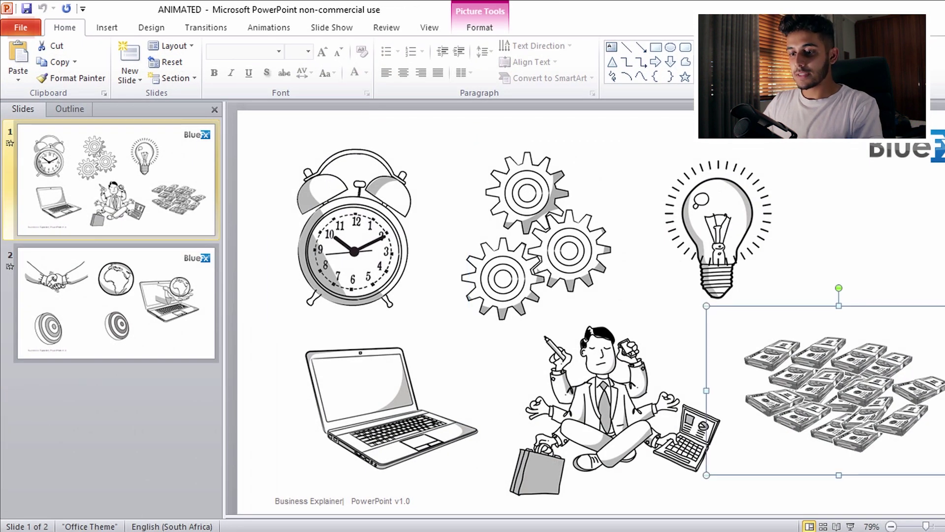
pyautogui.moveTo(223, 529)
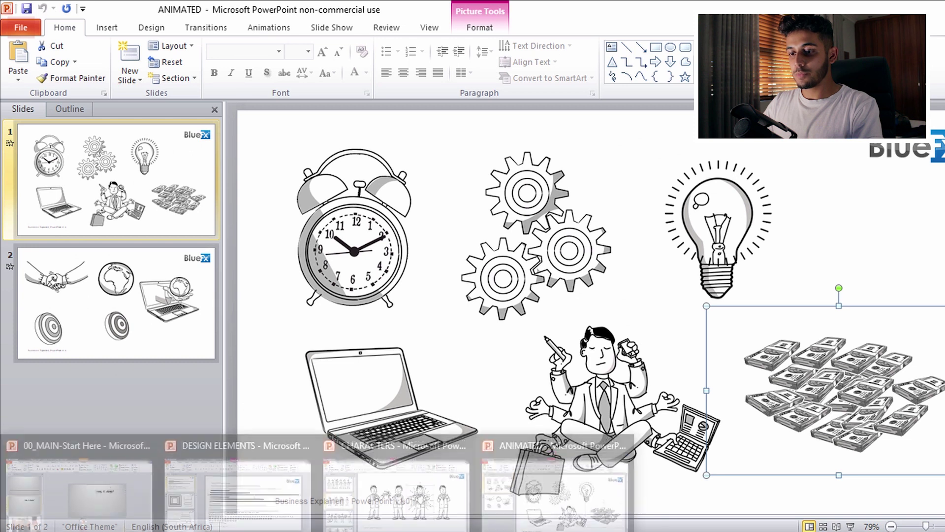
pyautogui.click(104, 492)
pyautogui.hotkey('ctrl', 'v')
pyautogui.moveTo(699, 330); pyautogui.dragTo(642, 296)
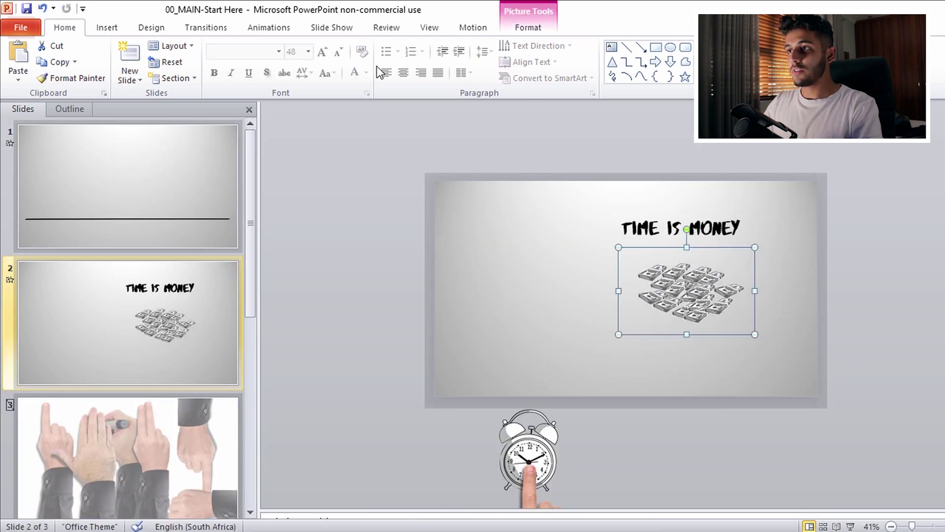
# Add a Drag Left hand pushing the money in, shift the hand right, then go to slide 1.
pyautogui.click(474, 27)
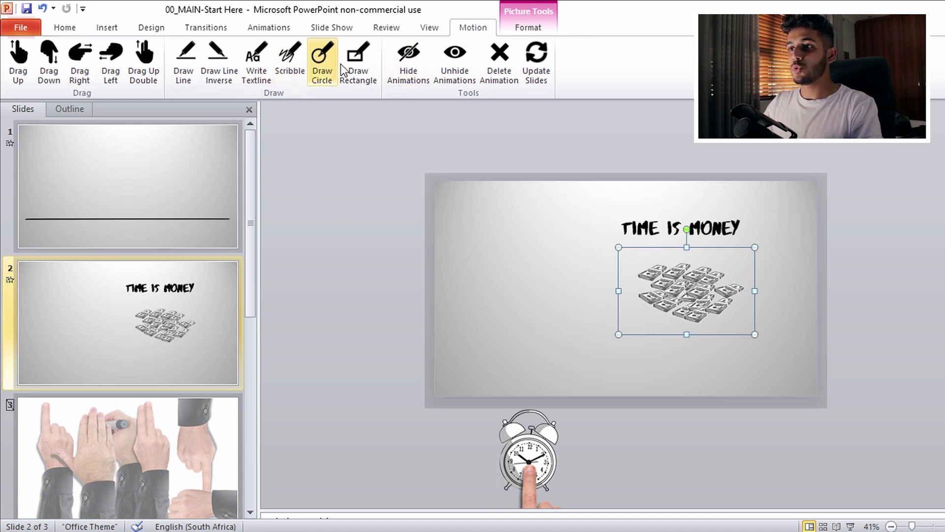
pyautogui.click(110, 66)
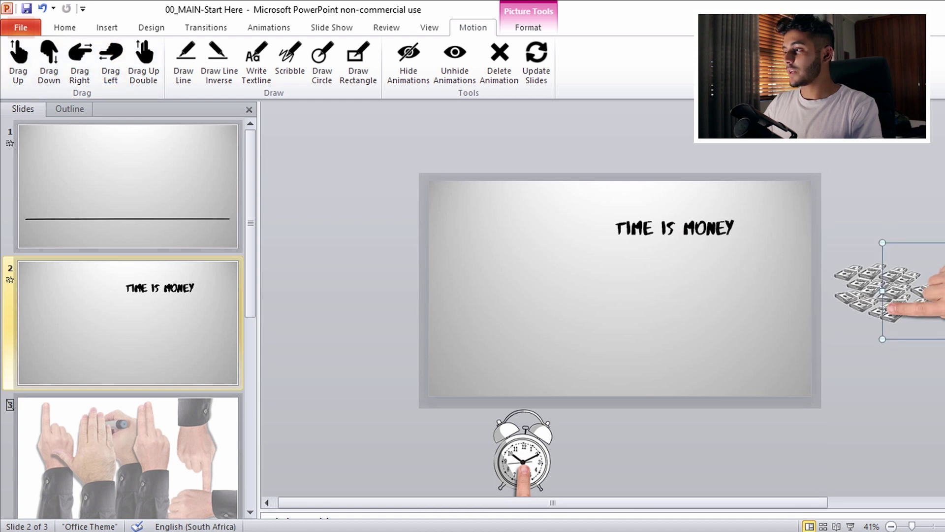
pyautogui.click(940, 299)
pyautogui.moveTo(940, 299); pyautogui.dragTo(944, 296)
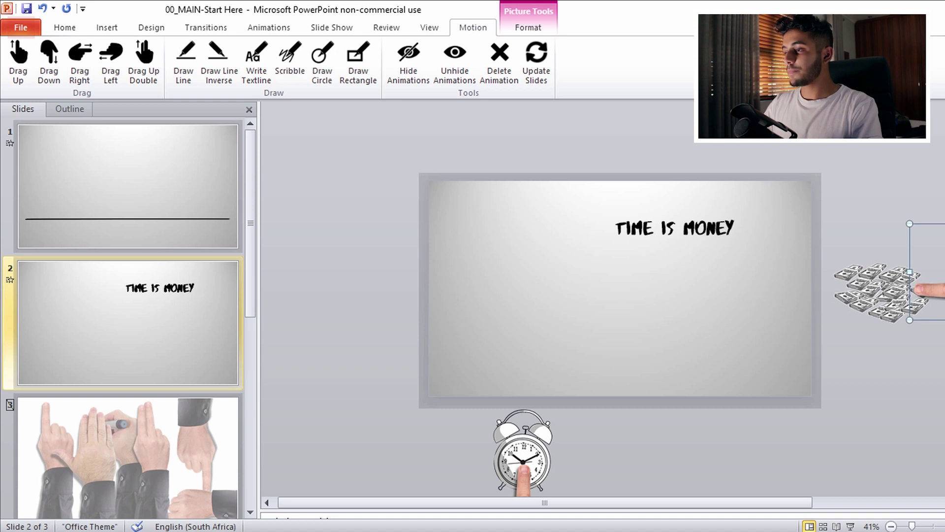
pyautogui.click(141, 196)
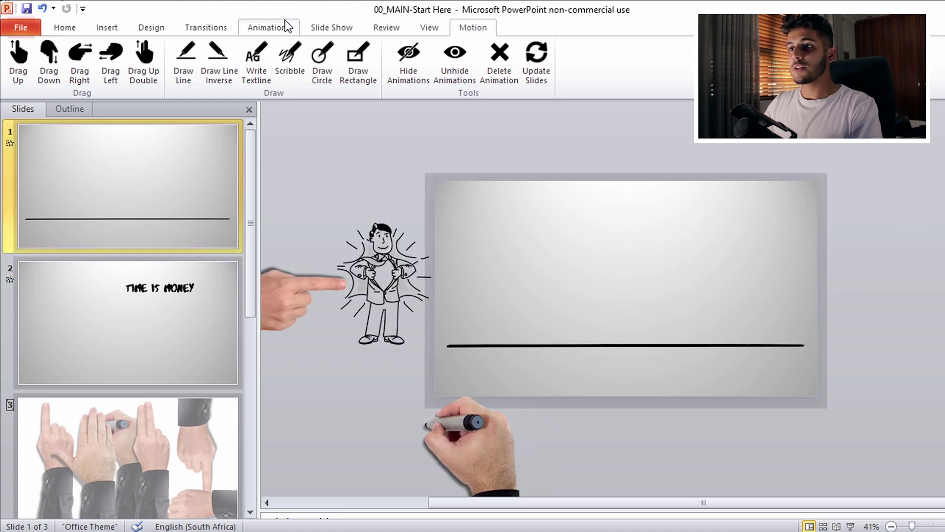
# Play the slideshow from the beginning through the businessman, clock and money animations, then exit.
pyautogui.click(331, 28)
pyautogui.click(14, 69)
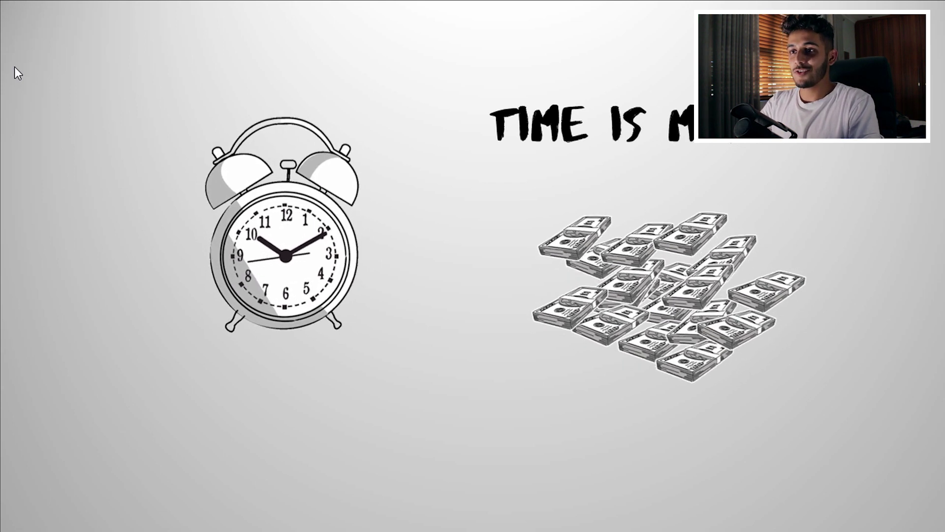
pyautogui.press('Escape')
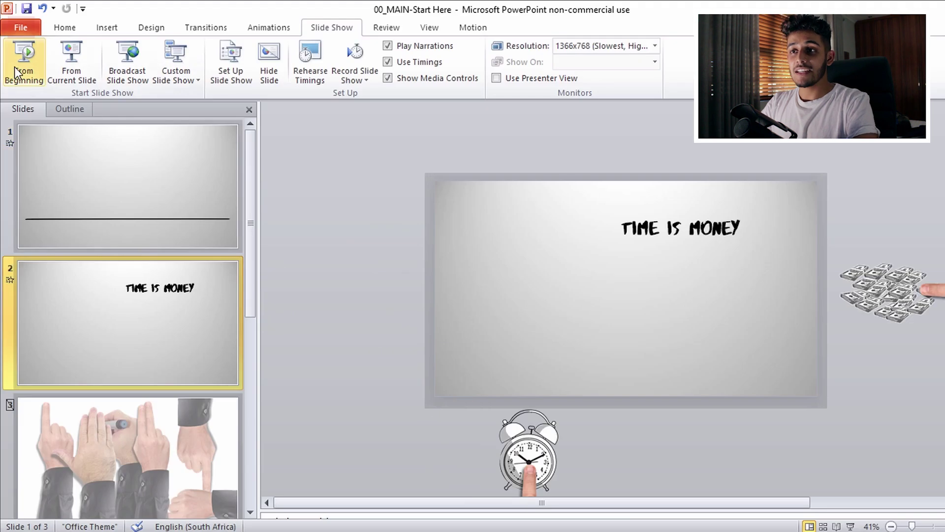